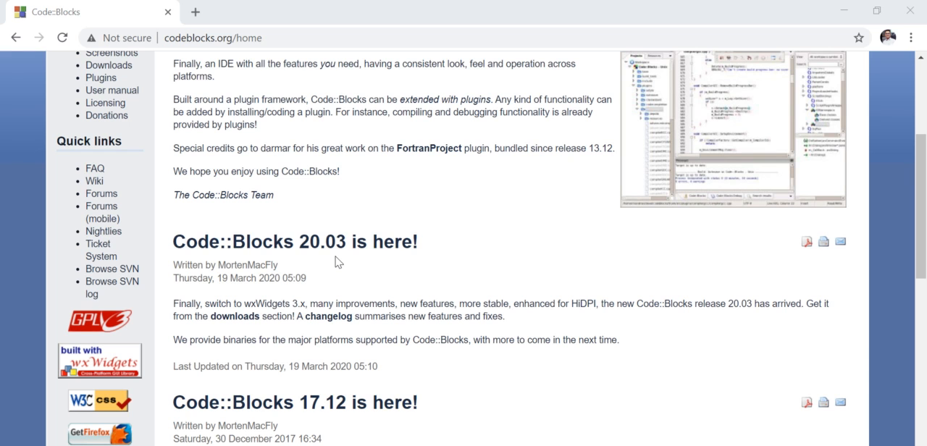
Open the Code::Blocks binary release downloads page and go to the list of Windows setup packages.
scroll(391, 284, "up", 3)
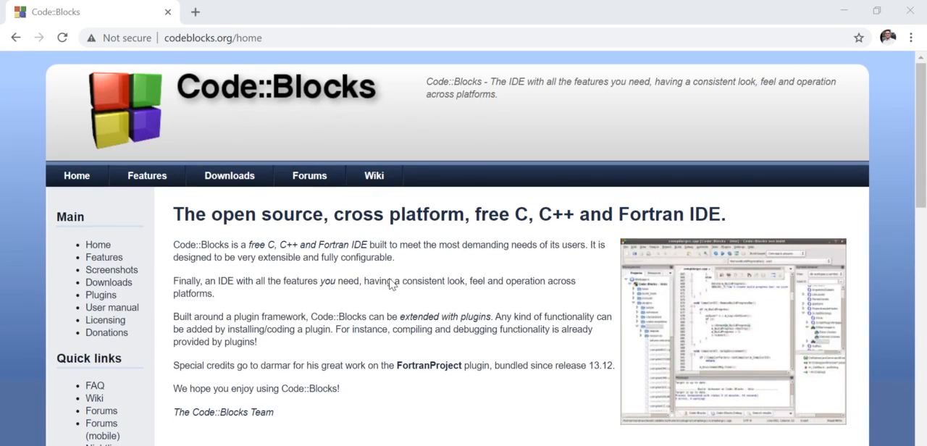
left_click(246, 176)
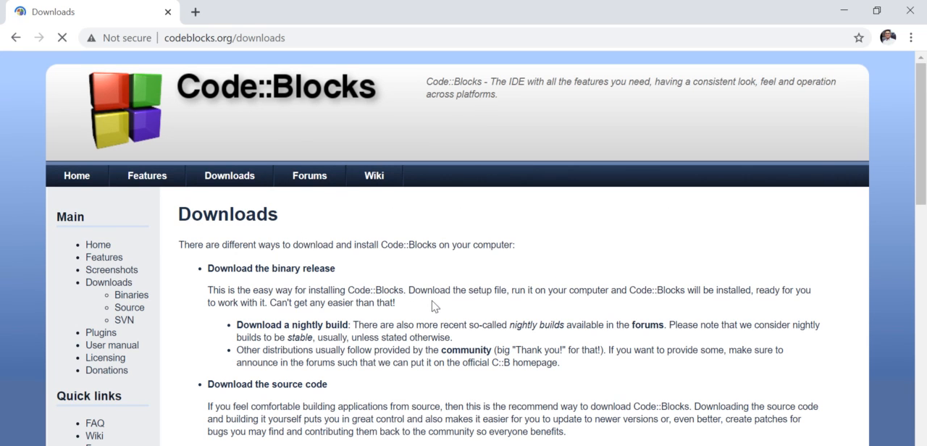
scroll(434, 306, "down", 1)
scroll(461, 297, "down", 1)
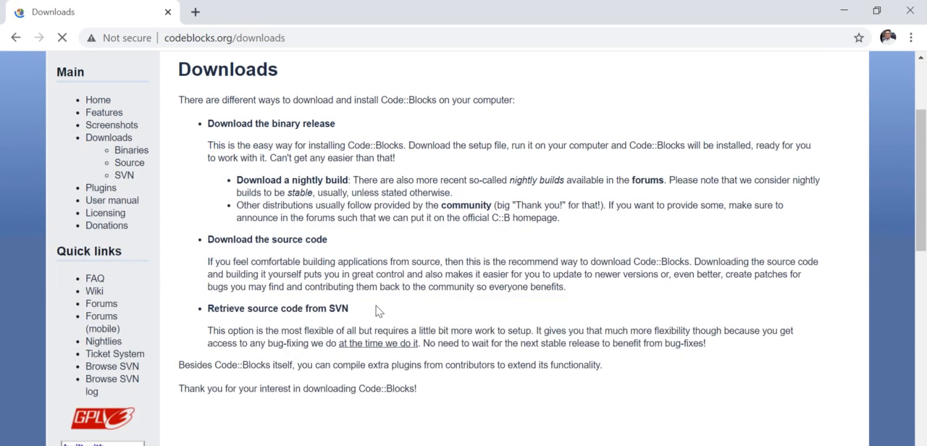
scroll(375, 312, "up", 2)
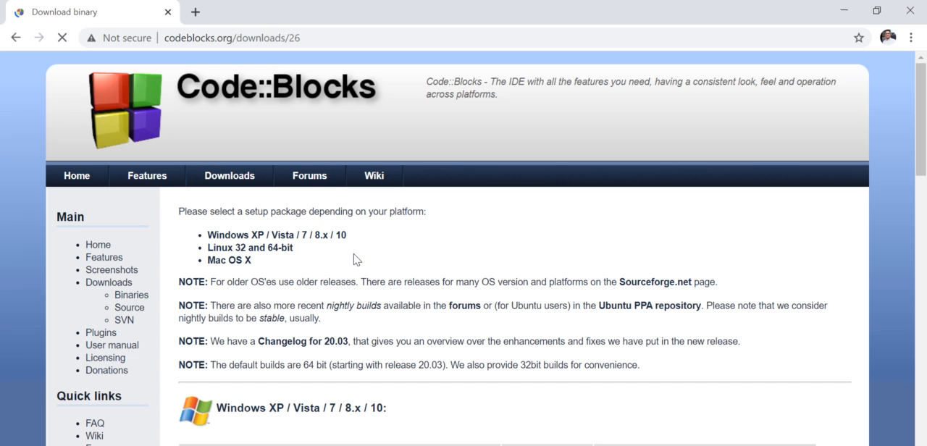
scroll(354, 260, "down", 3)
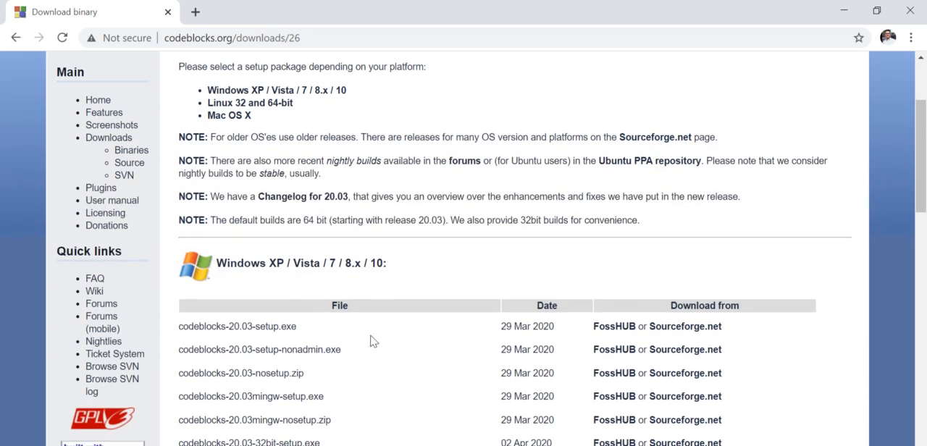
scroll(393, 282, "down", 2)
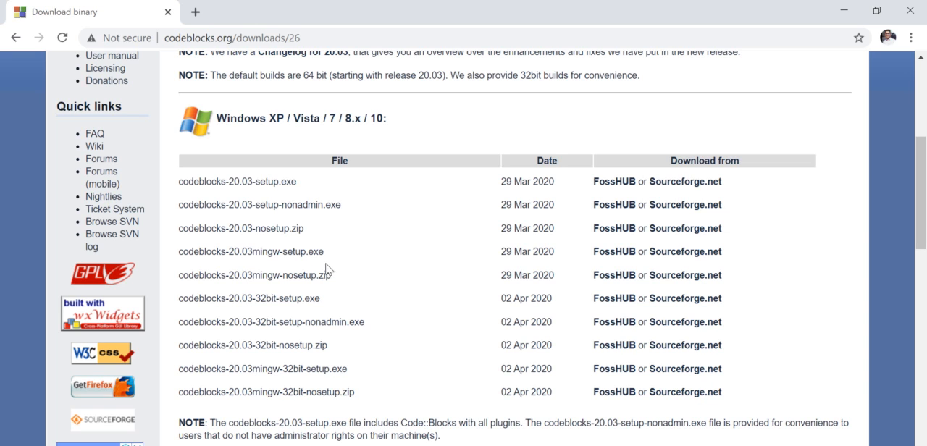
Start the download of codeblocks-20.03mingw-setup.exe from Sourceforge.net, opening the link in a separate tab as well.
left_click_drag(325, 251, 186, 253)
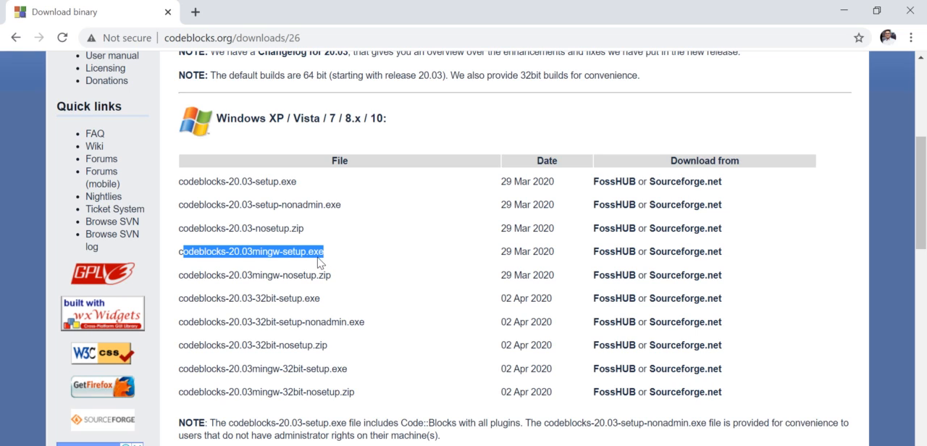
left_click_drag(279, 251, 323, 258)
left_click(668, 257)
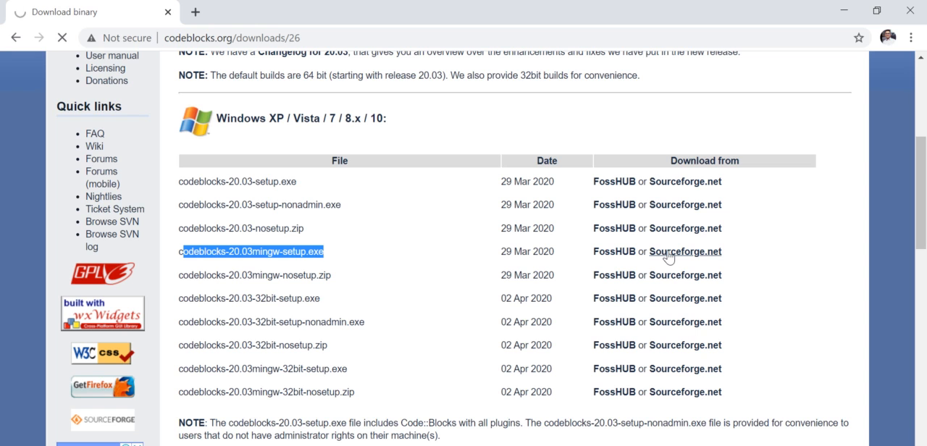
right_click(668, 257)
left_click(674, 318)
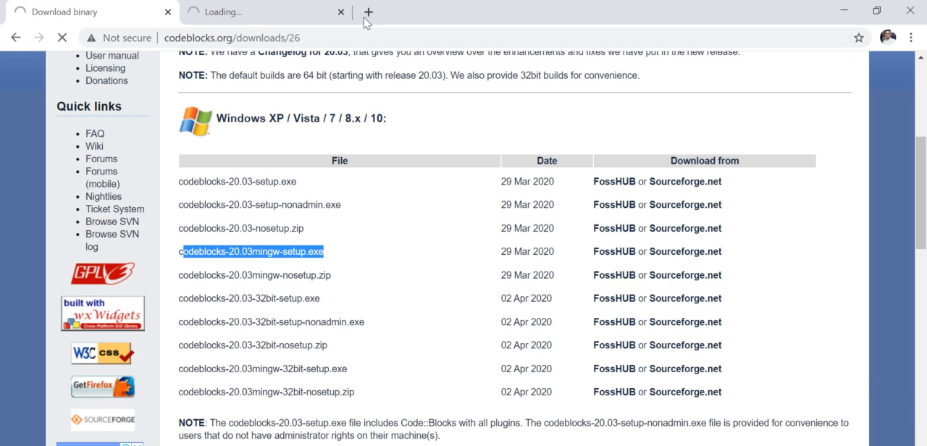
left_click(313, 5)
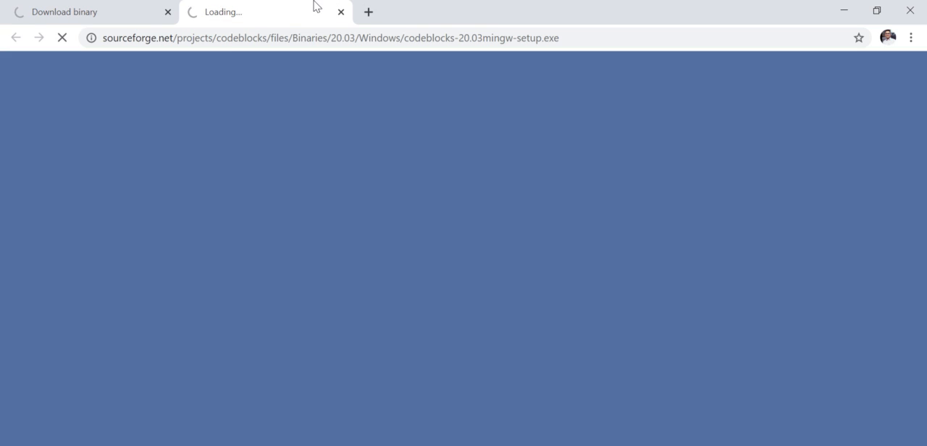
left_click(124, 6)
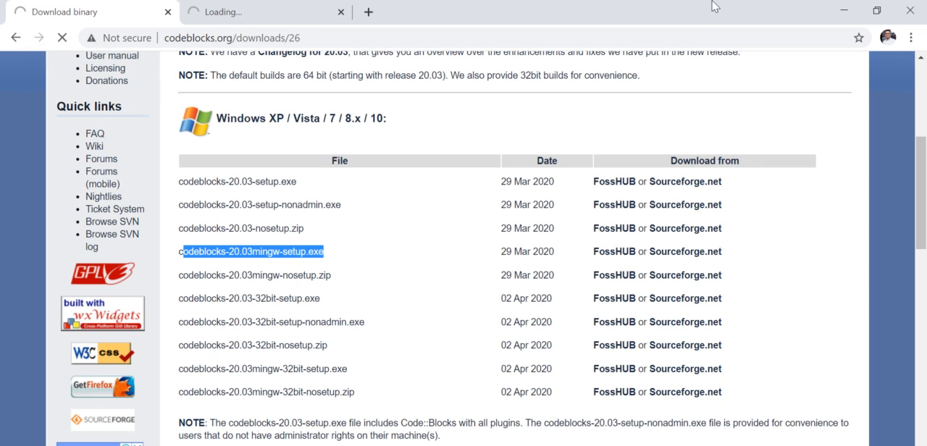
Minimize the browser and launch the Code::Blocks setup file from the desktop.
left_click(843, 12)
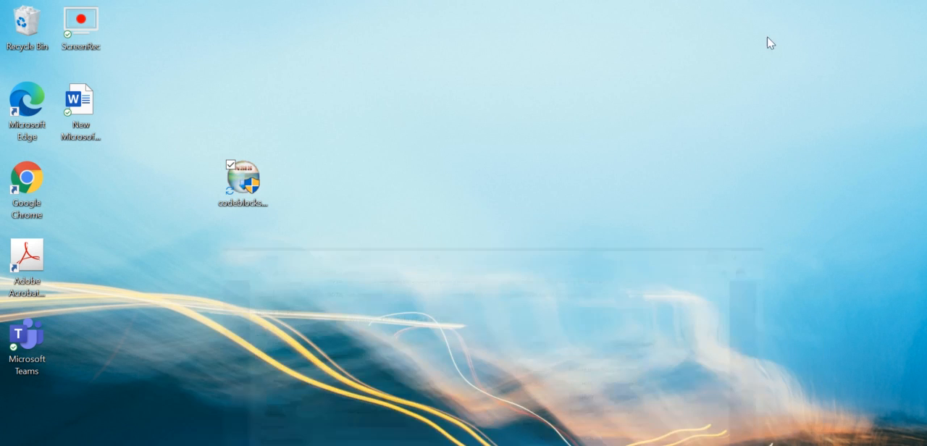
left_click(242, 189)
double_click(242, 190)
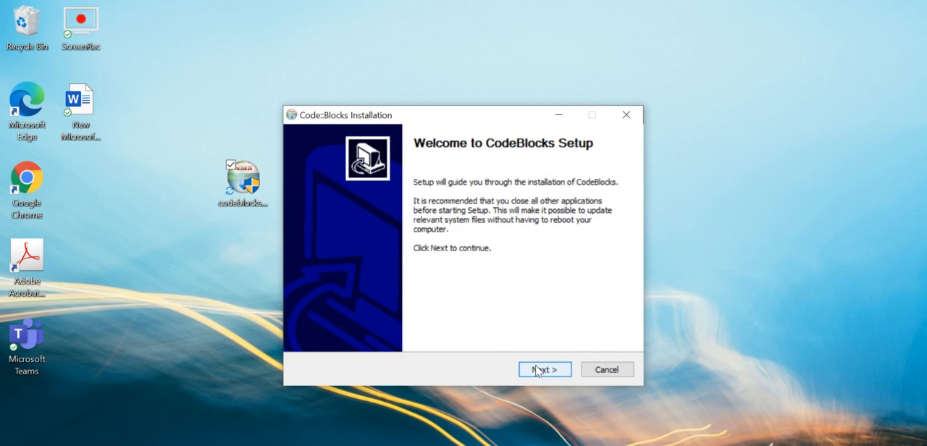
Install Code::Blocks with the full set of components, including the MinGW Compiler Suite, and run it once installation ends.
left_click(537, 371)
left_click(542, 370)
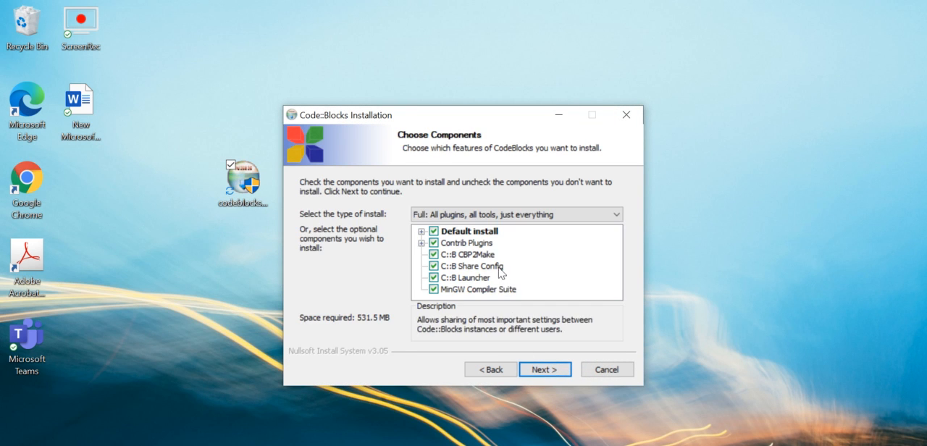
left_click(544, 370)
left_click(544, 369)
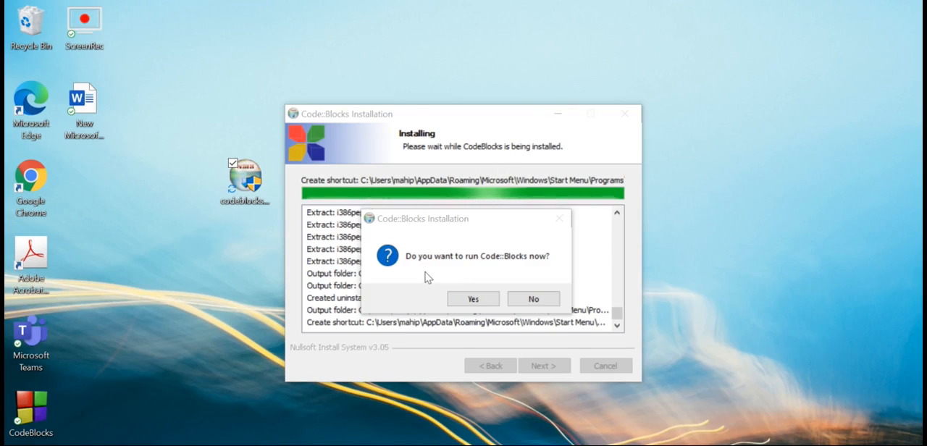
left_click(473, 299)
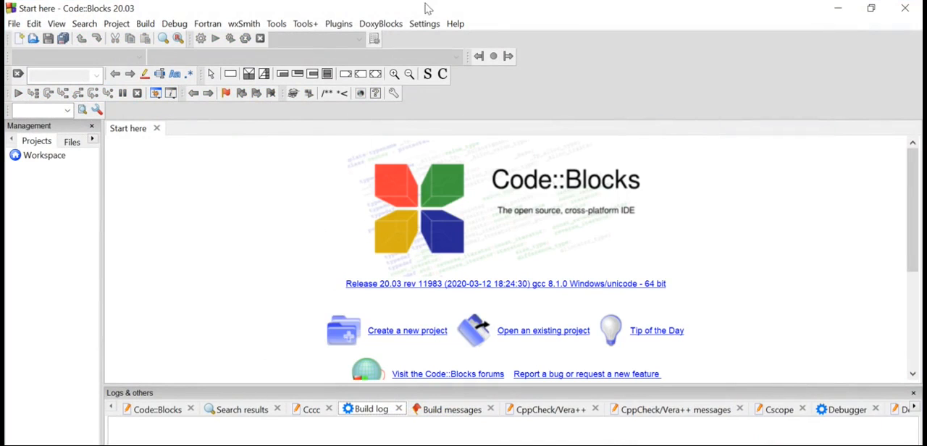
Auto-detect the GNU GCC Compiler's installation directory in the toolchain executables settings and accept the compiler settings.
left_click(423, 29)
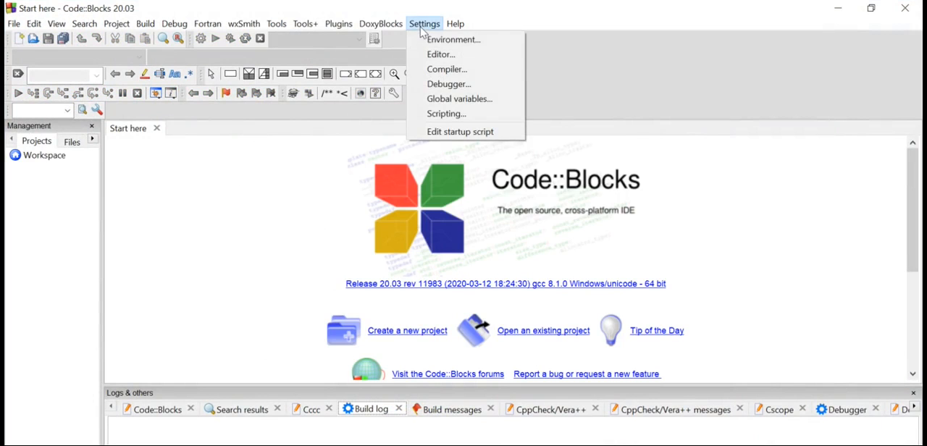
left_click(441, 70)
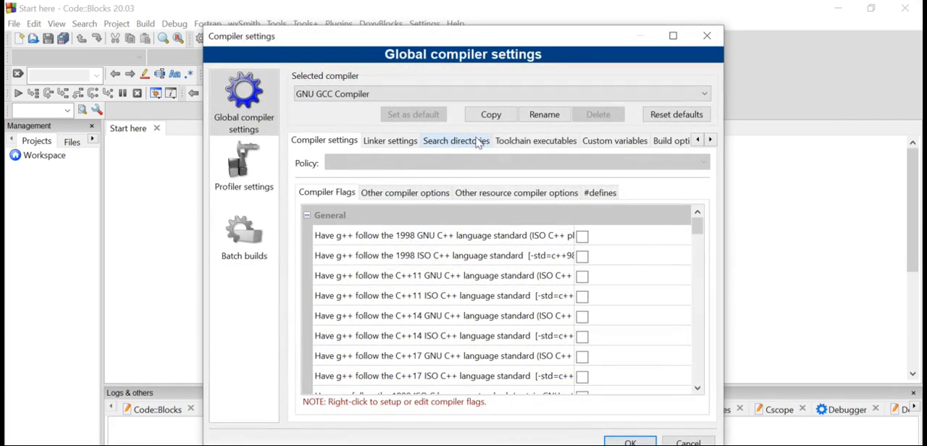
left_click(532, 148)
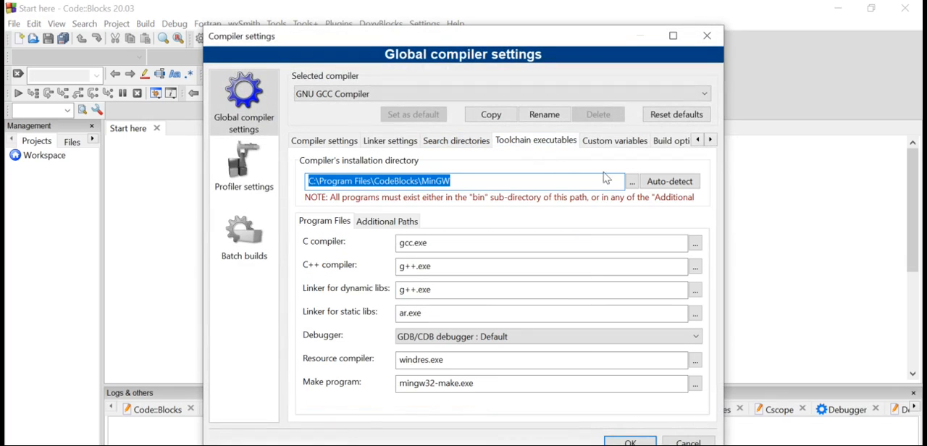
left_click(666, 184)
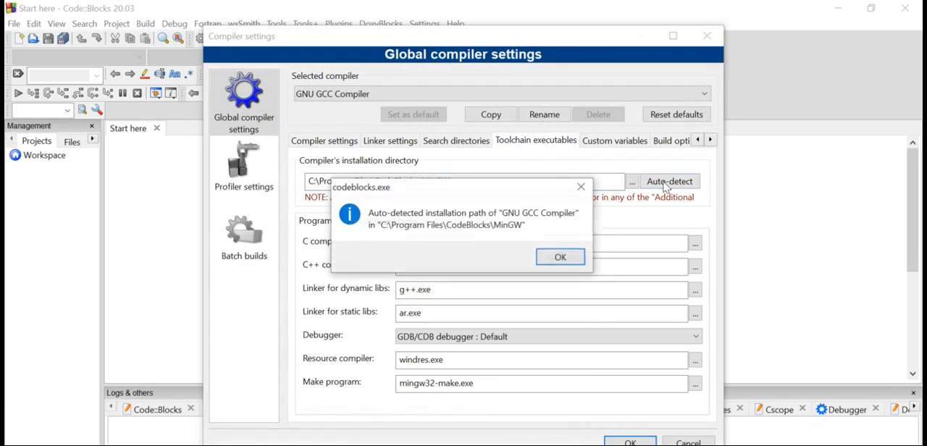
left_click(562, 258)
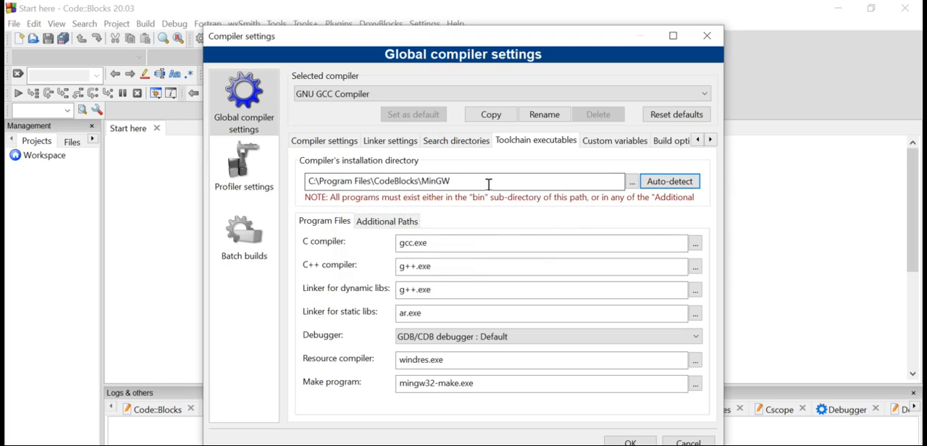
left_click_drag(480, 182, 299, 187)
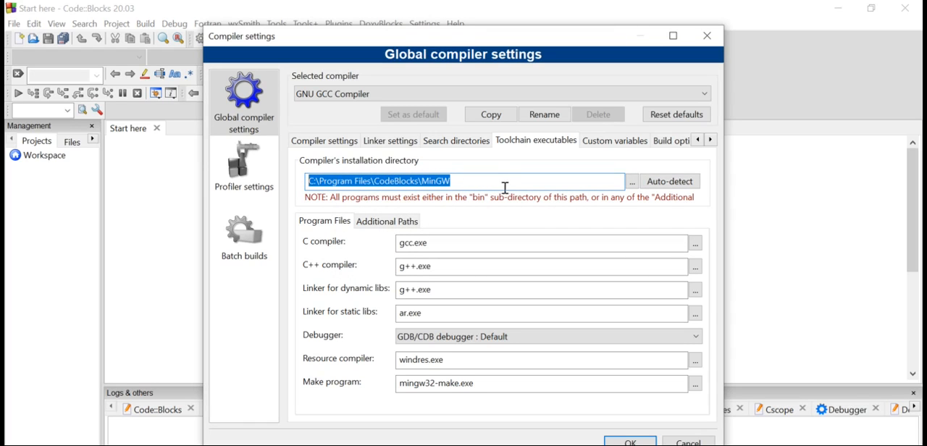
left_click(630, 442)
Create a new C/C++ source file from the template wizard with C as its language.
left_click(15, 25)
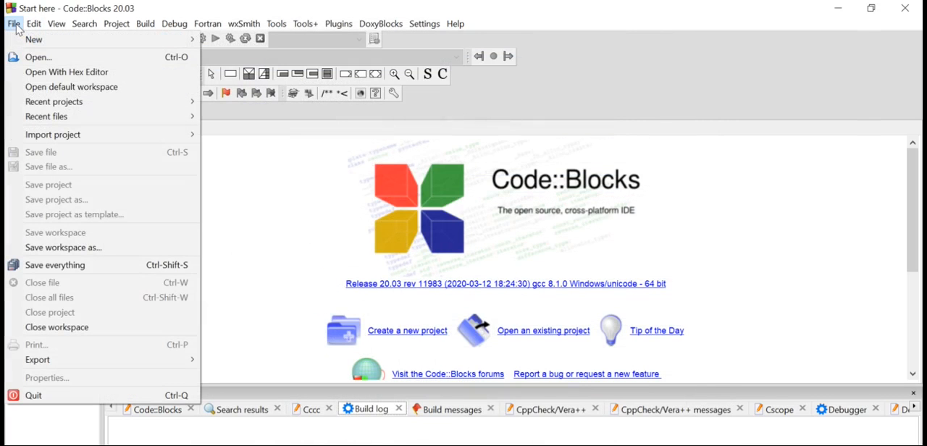
mouse_move(32, 43)
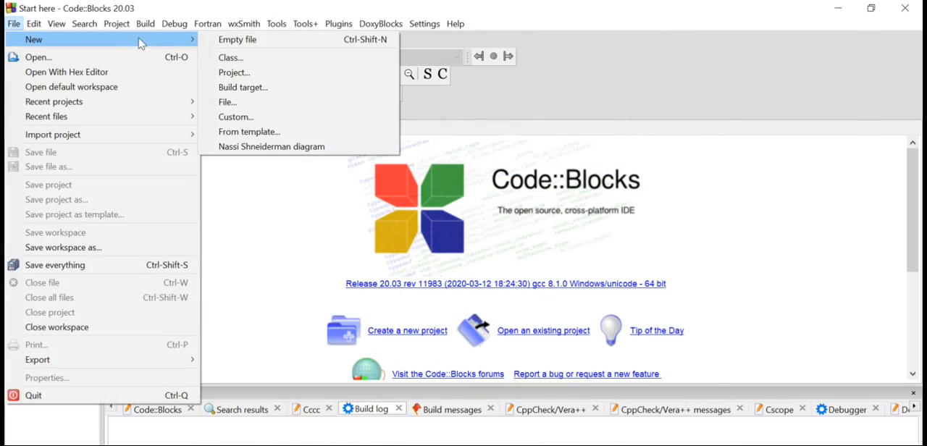
left_click(258, 107)
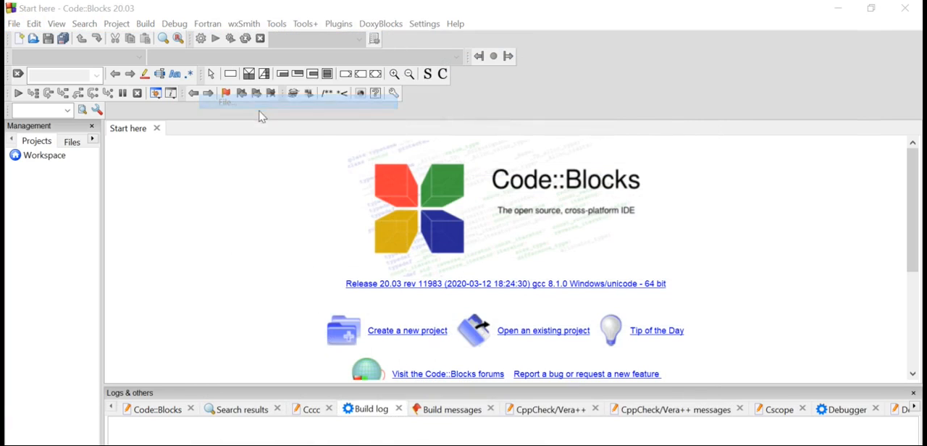
left_click(392, 149)
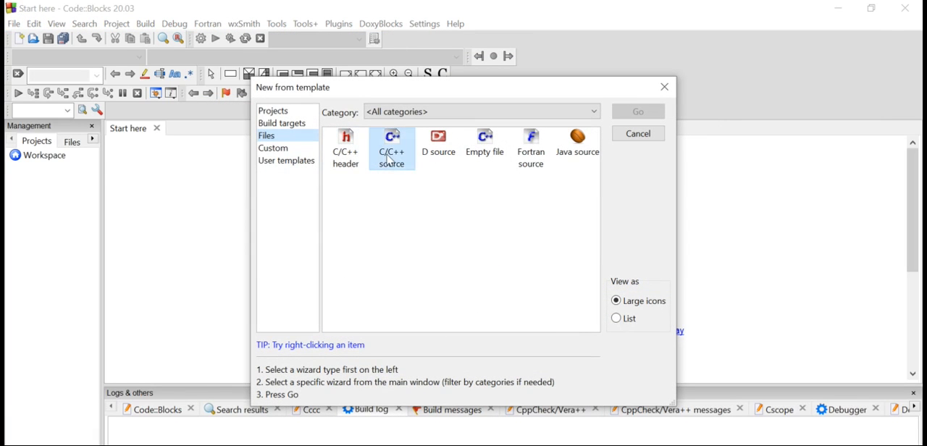
left_click(638, 113)
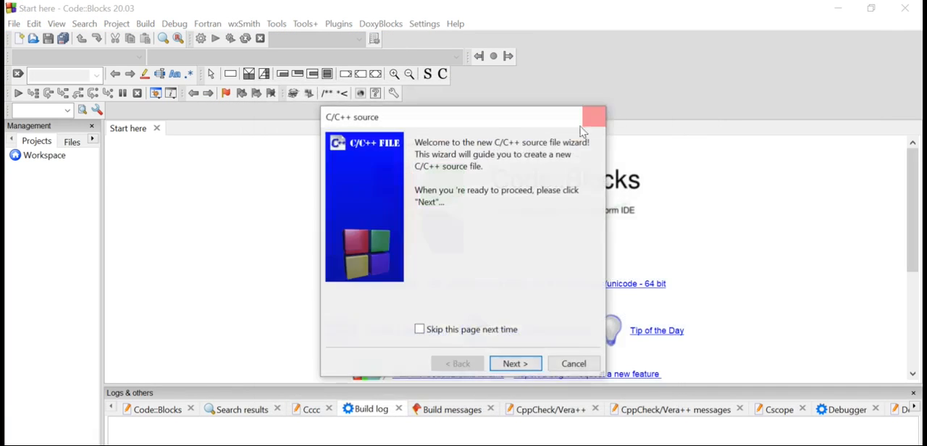
left_click(529, 365)
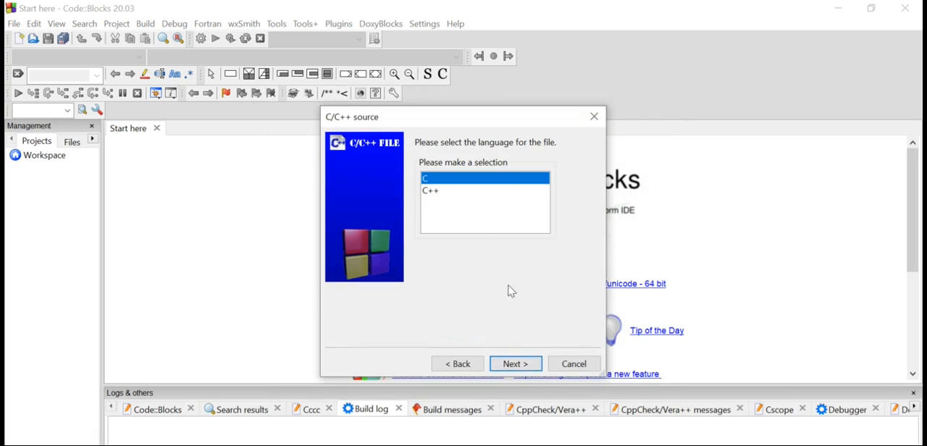
left_click(524, 365)
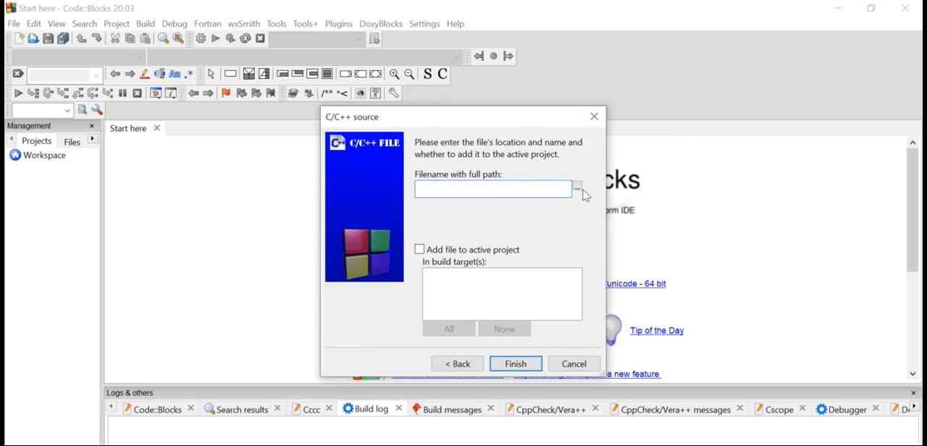
Try to finish the source file wizard with only the name "first" and no full path.
type("d")
left_click(525, 365)
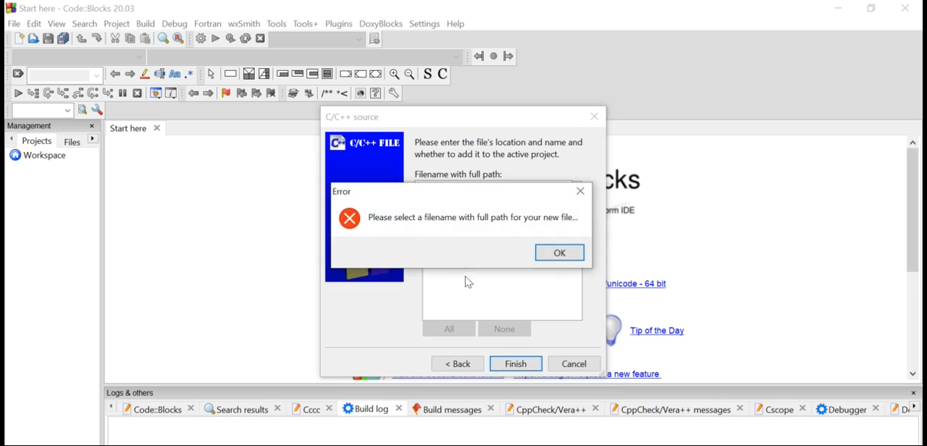
left_click(569, 257)
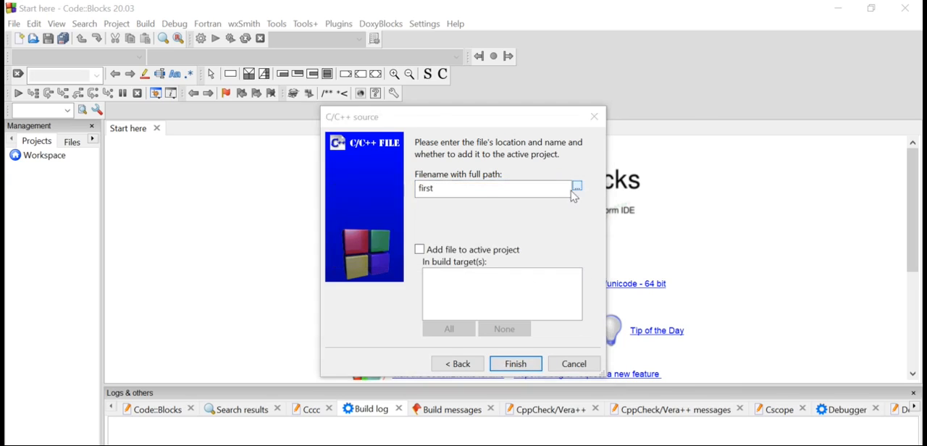
Set the new source file's path to D:\CSP Lab\first.c, replacing the existing file, and finish the wizard.
left_click(575, 190)
double_click(430, 154)
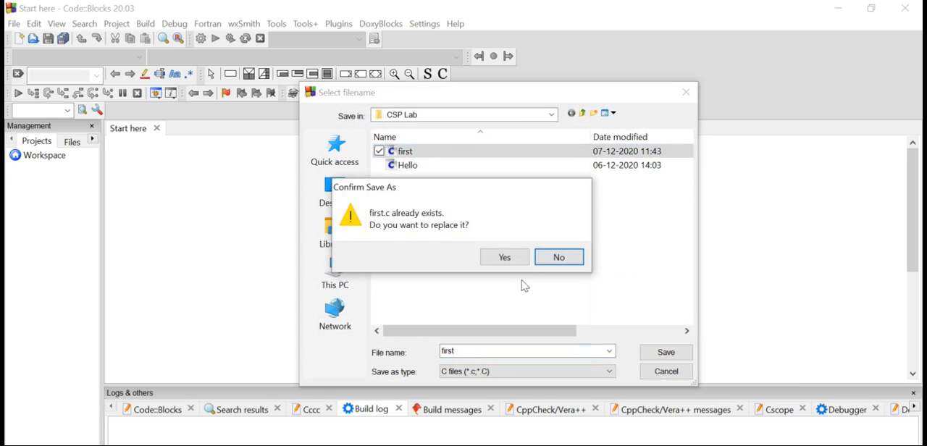
left_click(513, 262)
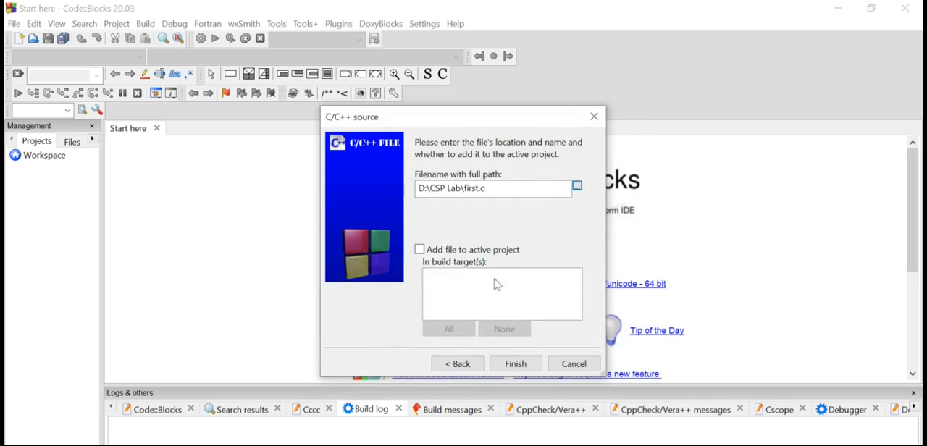
left_click(513, 363)
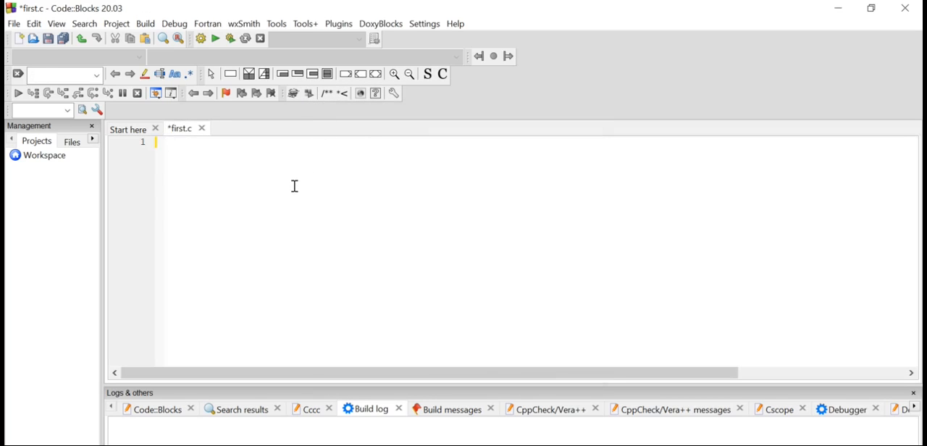
Write the include lines for stdio.h and conio.h at the start of first.c.
type("#")
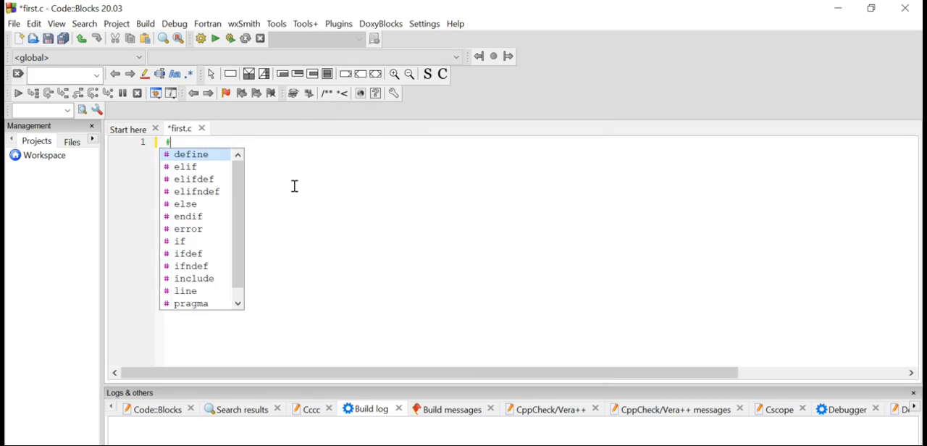
type("include")
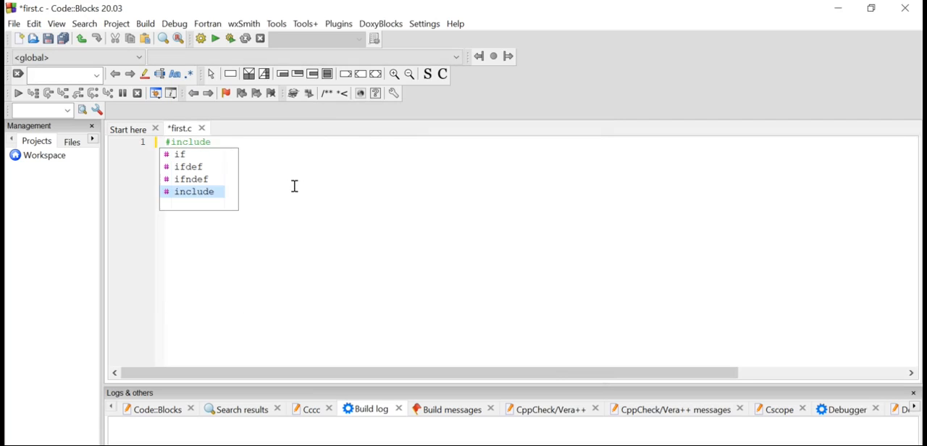
type("<stdio.")
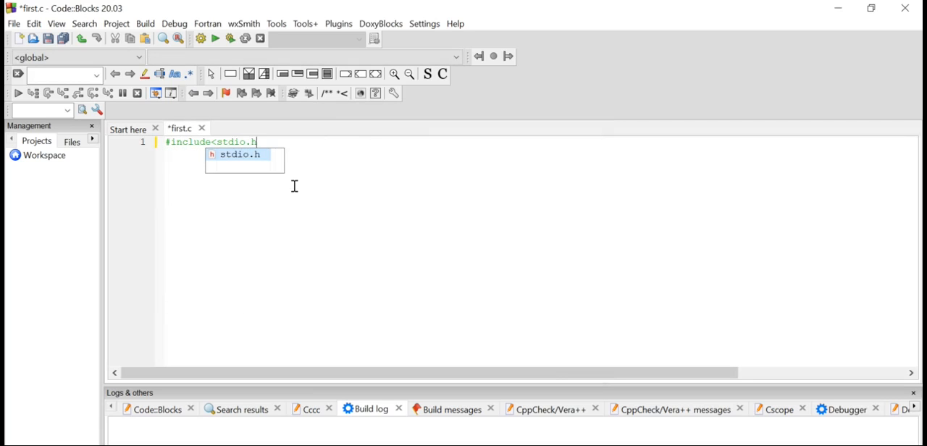
type("h>")
key("Return")
type("$")
key("BackSpace")
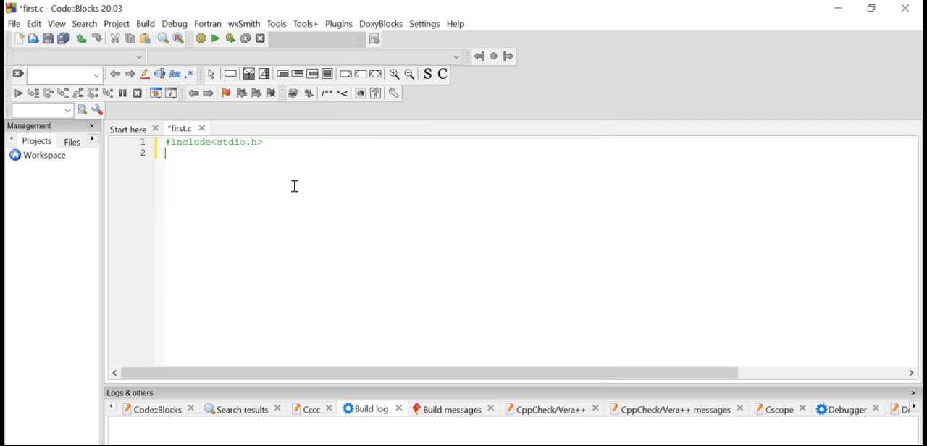
type("#c")
type("ncl")
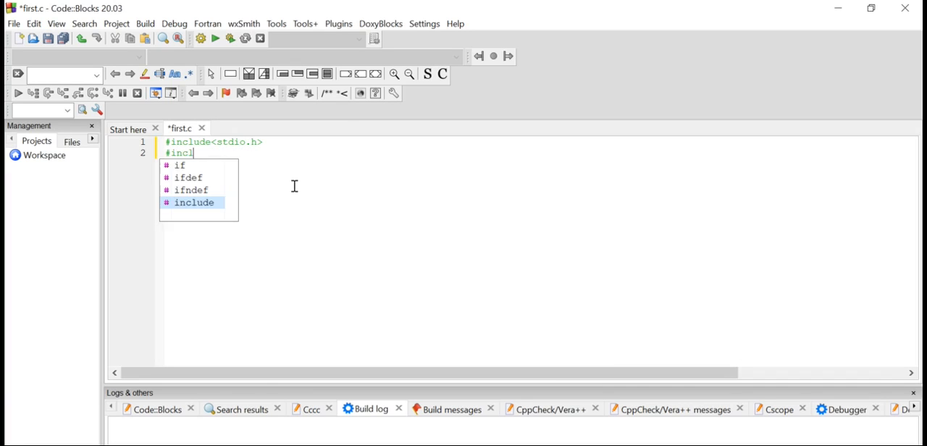
type("ude<con")
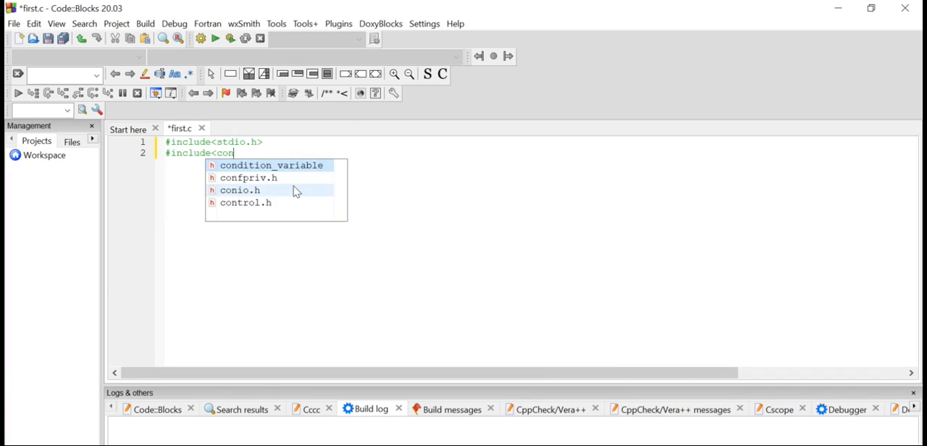
type("io.h>")
key("Return")
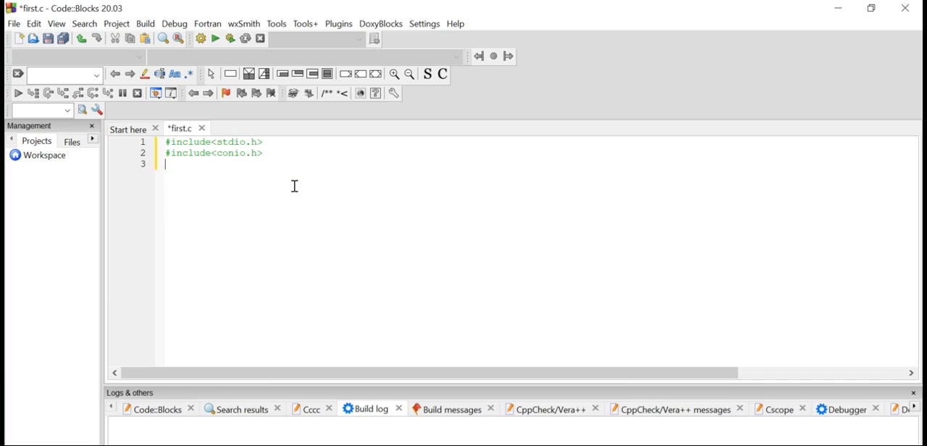
Add a void main() function below the includes whose body is printf("Hello World");.
type("void main()")
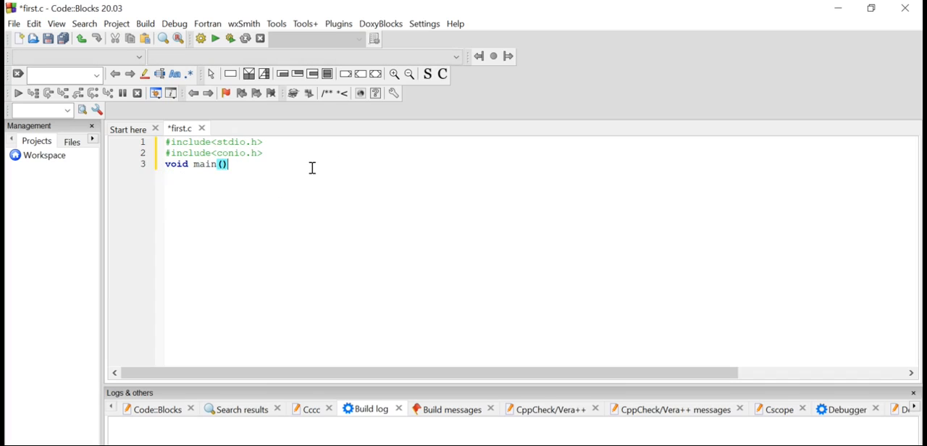
key("Return")
type("{")
key("Return")
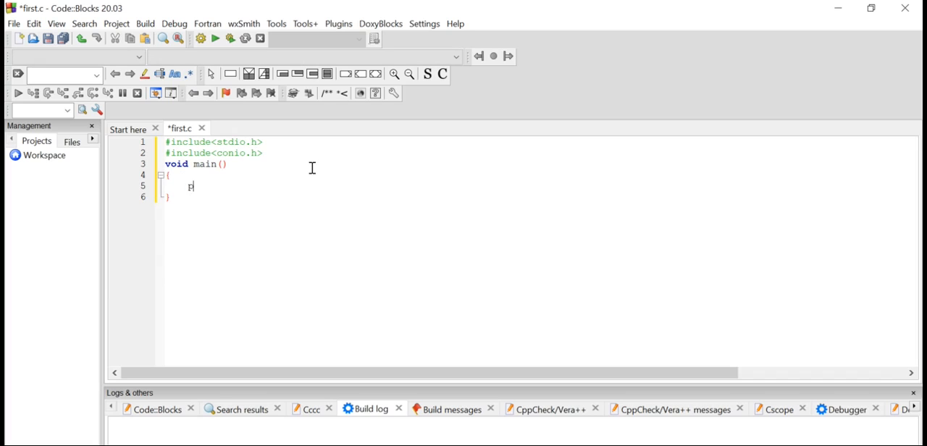
type("printf(")
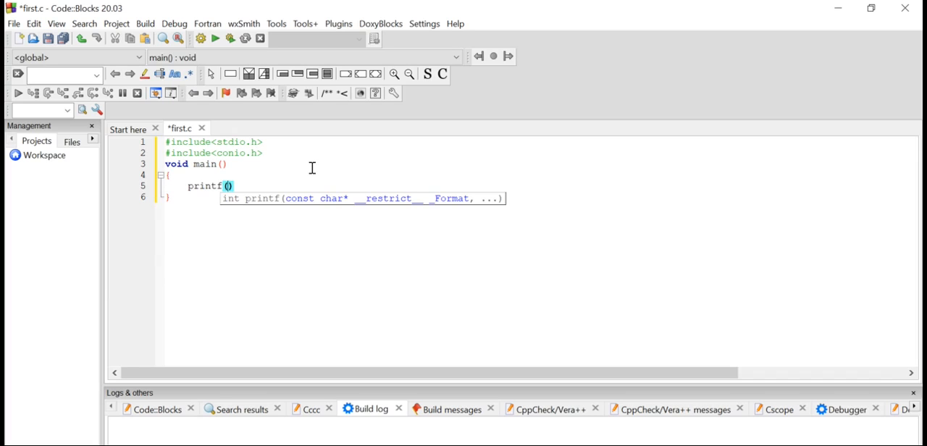
type("\"Hello World\");")
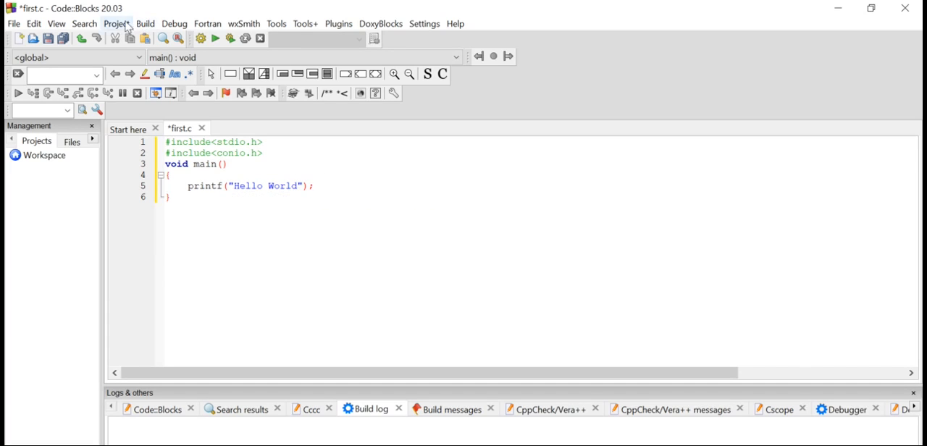
Save first.c, build and run the program, and close its console window.
left_click(13, 24)
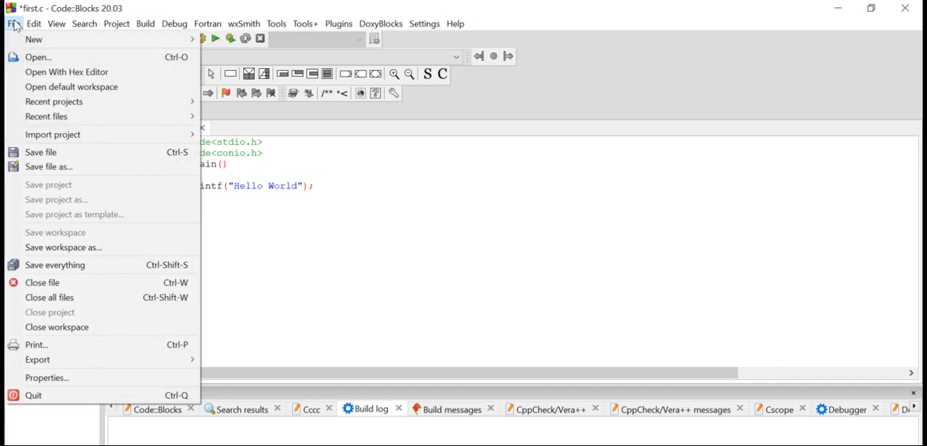
left_click(68, 154)
left_click(144, 24)
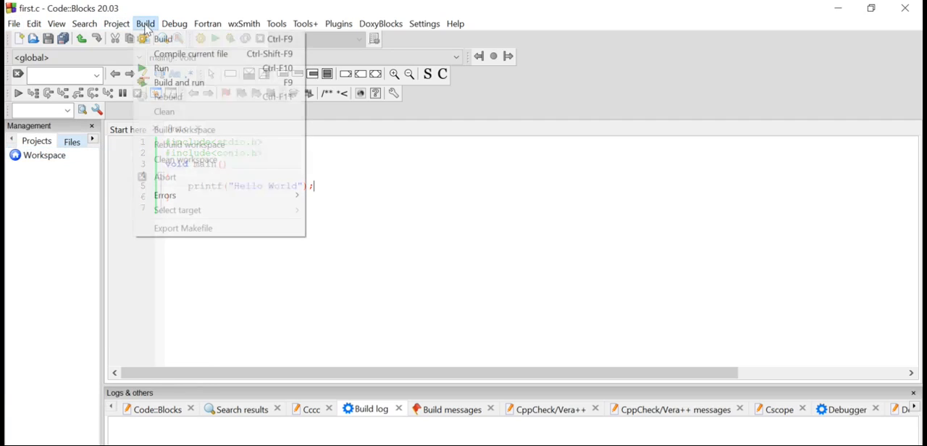
left_click(201, 84)
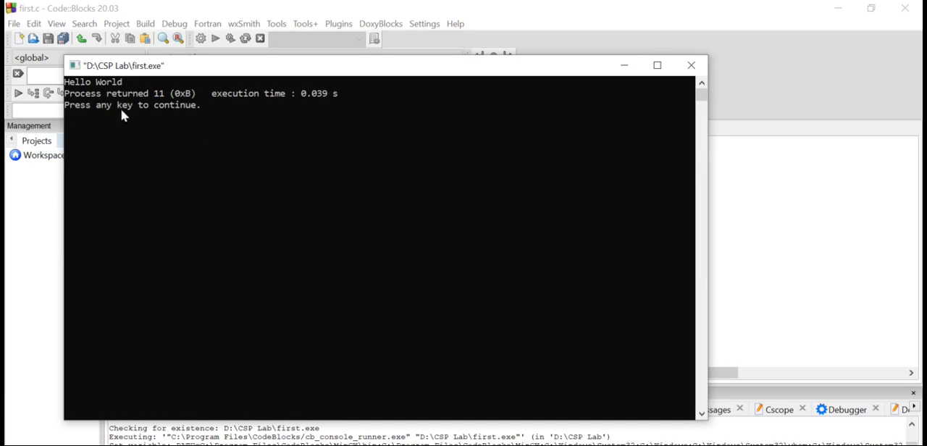
left_click(686, 65)
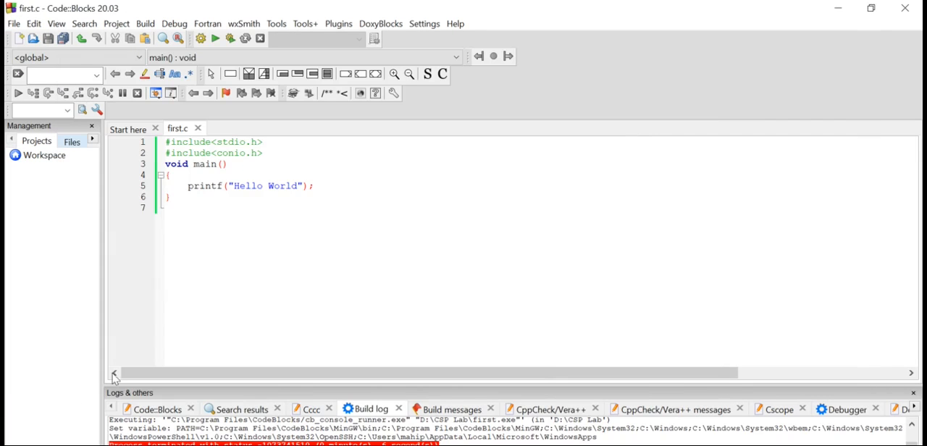